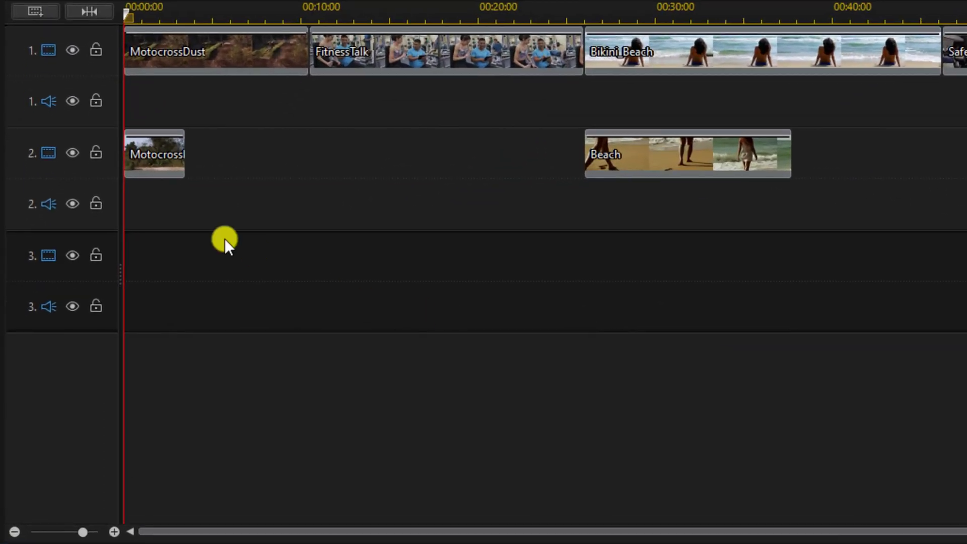
Step: Hide video track 2 using its eye icon so its clips drop out of the preview
{"action": "left_click", "coordinate": [70, 156]}
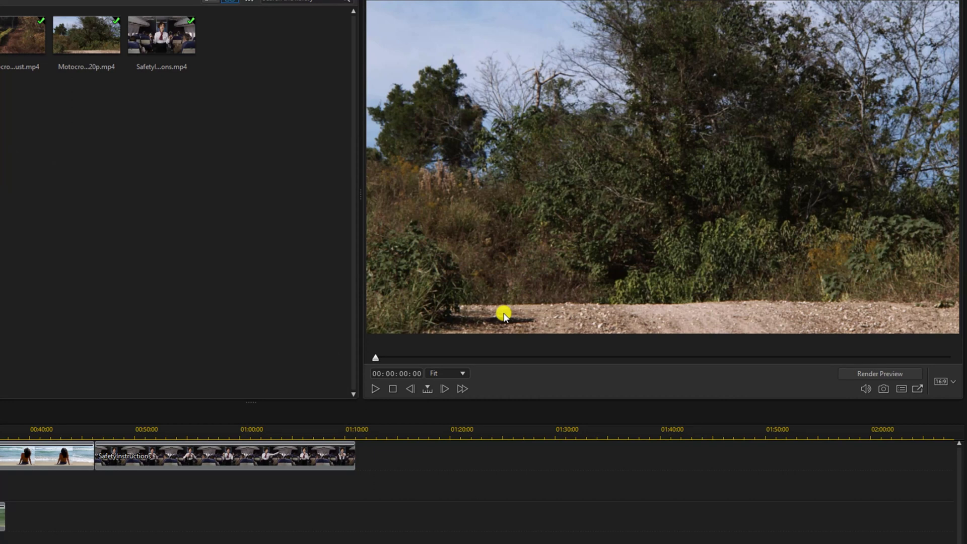
Step: Set the preview quality to High Preview Resolution from the preview window's context menu
{"action": "right_click", "coordinate": [504, 315]}
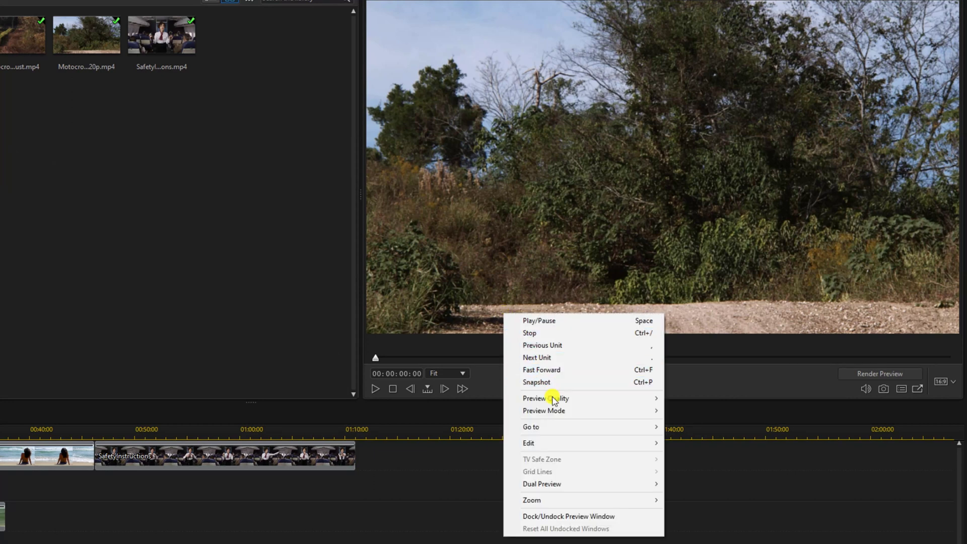
{"action": "mouse_move", "coordinate": [544, 398]}
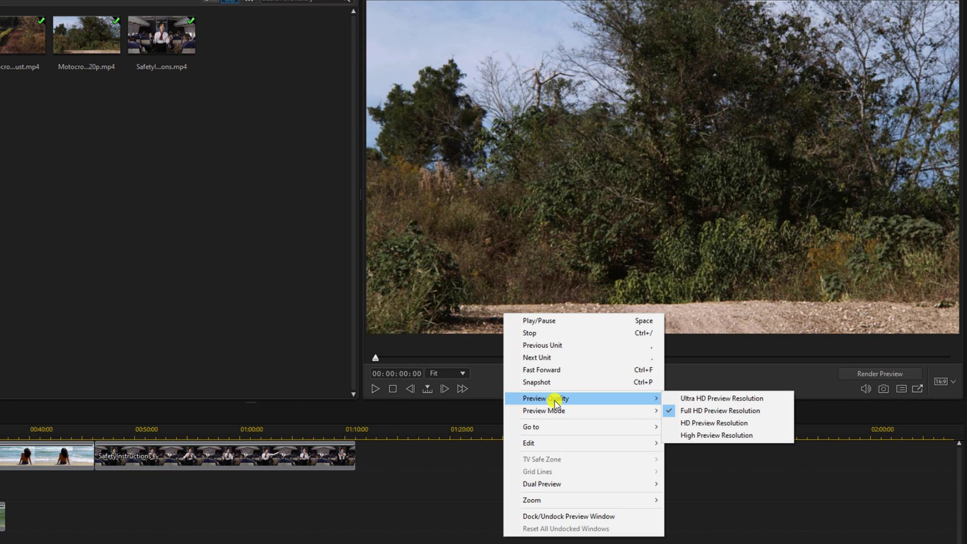
{"action": "left_click", "coordinate": [716, 435]}
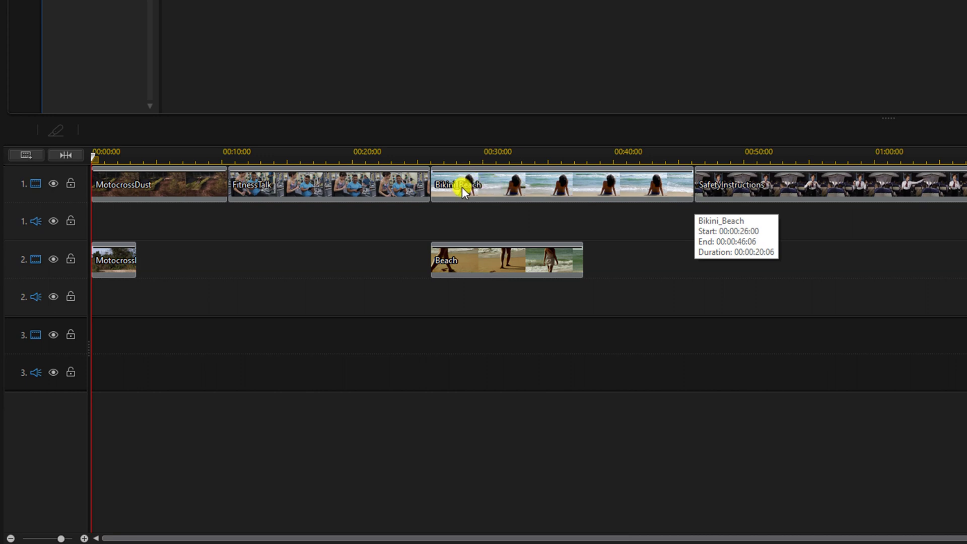
Step: Select the Bikini_Beach clip and mark a timeline range starting at its beginning
{"action": "left_click", "coordinate": [461, 188]}
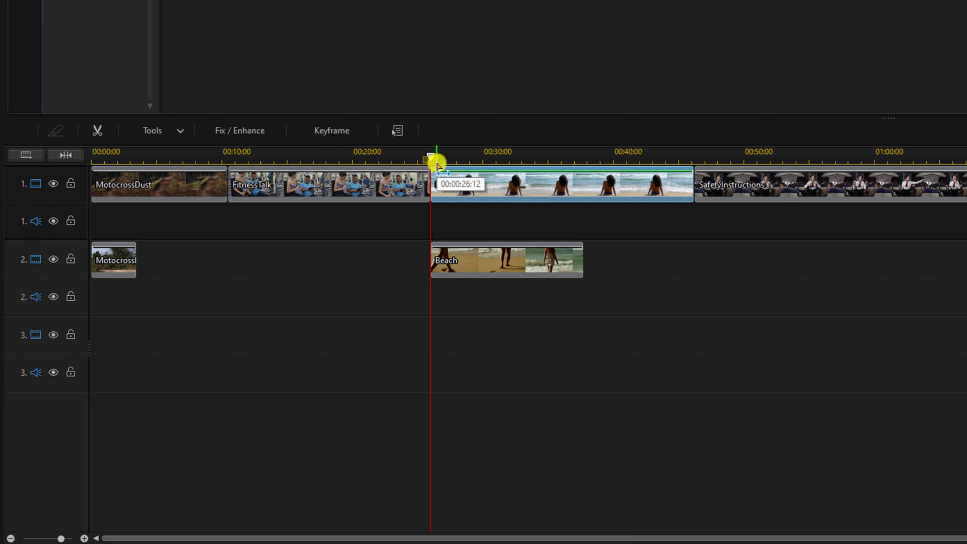
{"action": "left_click_drag", "start_coordinate": [437, 166], "coordinate": [588, 191]}
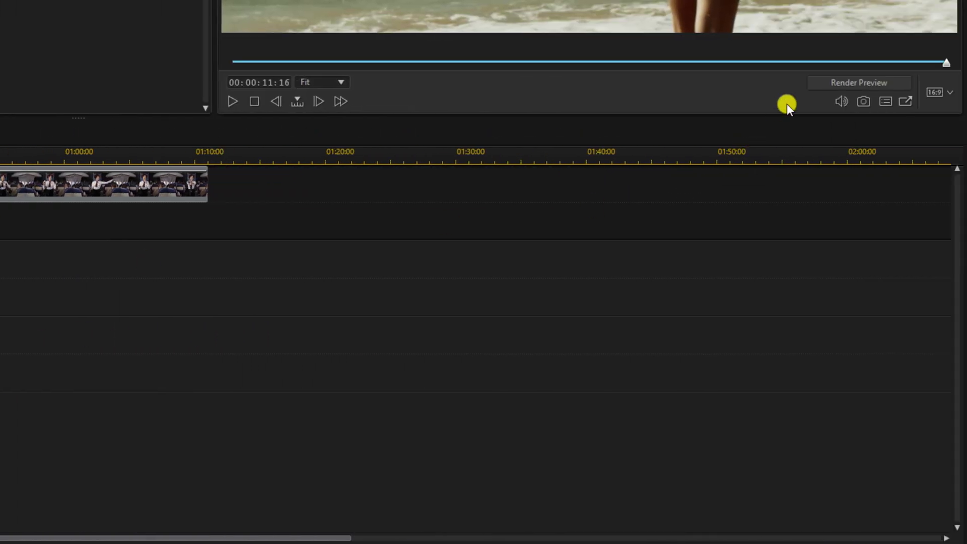
Step: Render a preview of the marked beach range with Render Preview
{"action": "left_click", "coordinate": [830, 84]}
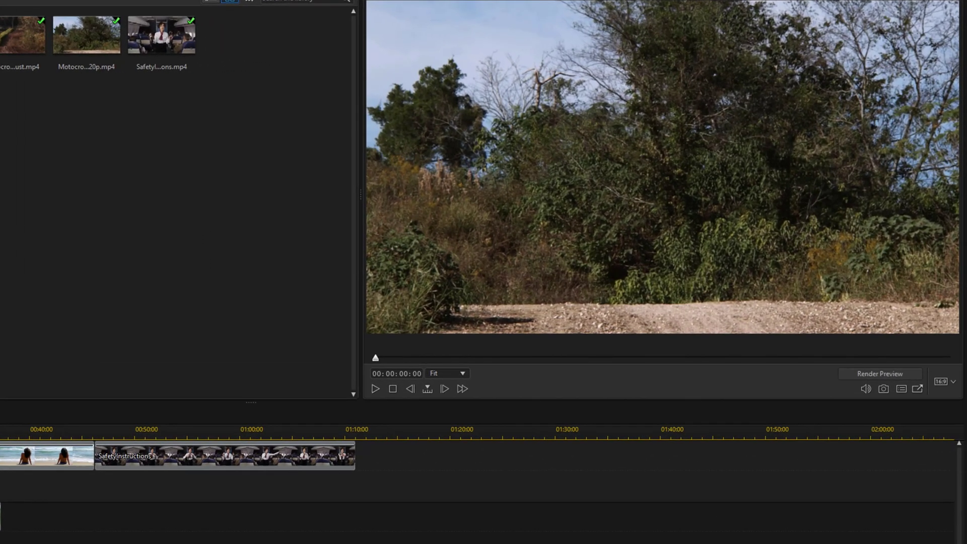
Step: Switch the preview mode to Non Real-time Preview via the preview window's context menu
{"action": "right_click", "coordinate": [431, 306]}
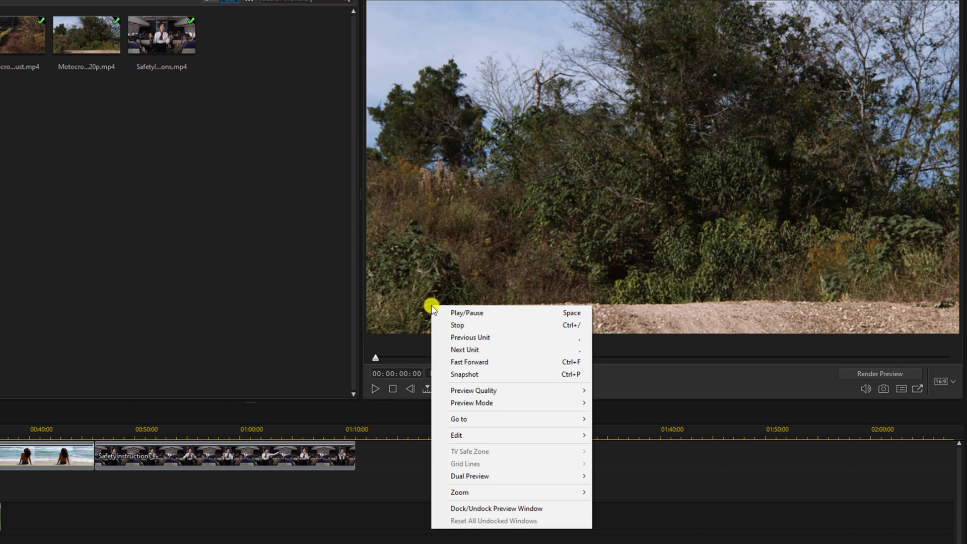
{"action": "mouse_move", "coordinate": [472, 403]}
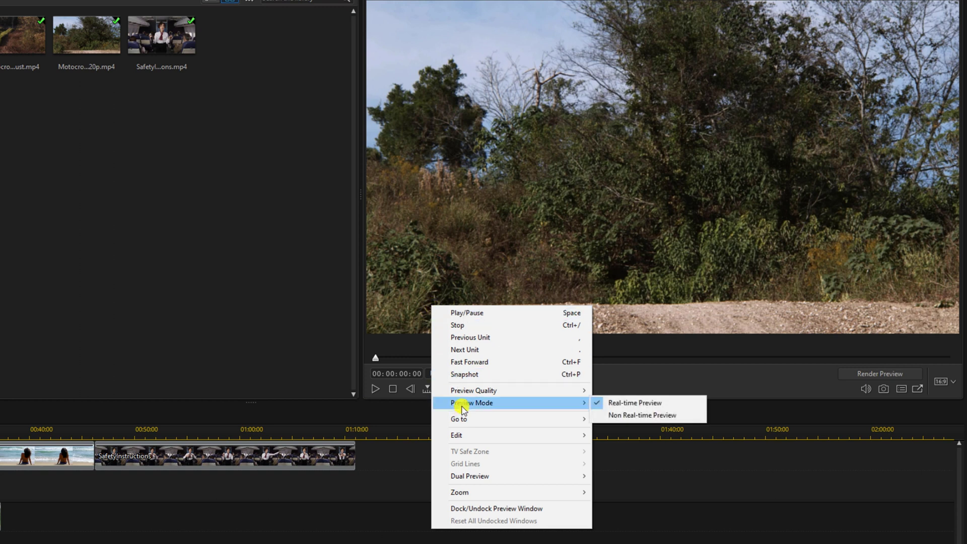
{"action": "left_click", "coordinate": [626, 417]}
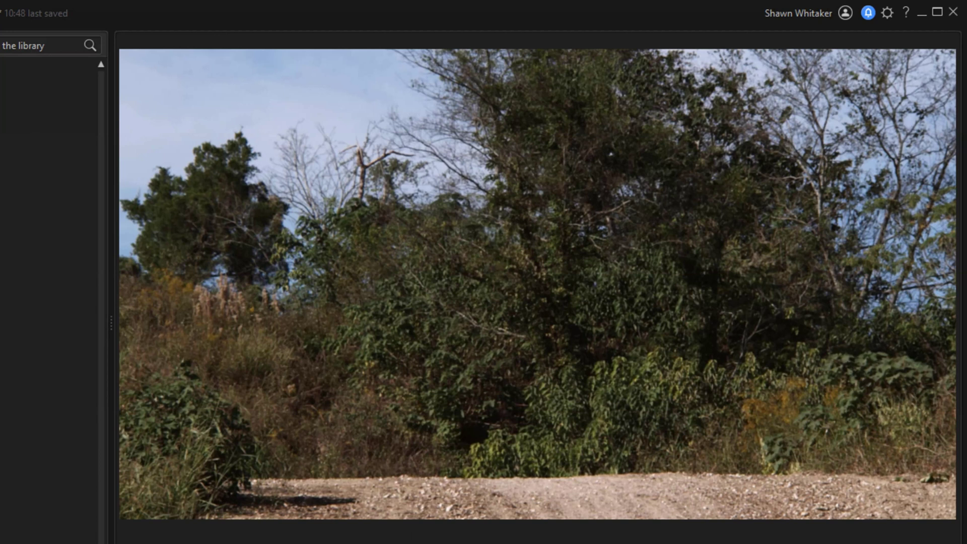
Step: In Preferences, enable shadow files at 720 x 480 resolution and save
{"action": "left_click", "coordinate": [887, 11]}
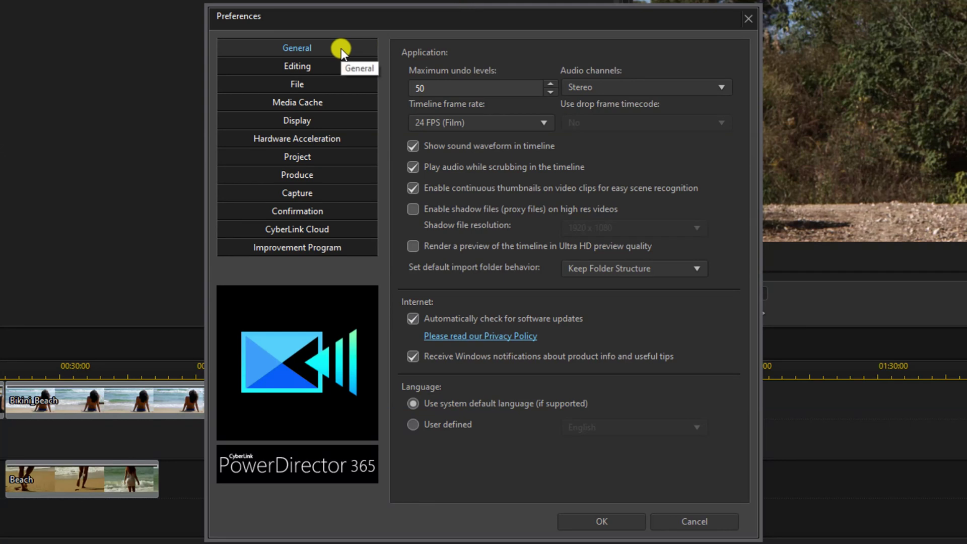
{"action": "left_click", "coordinate": [412, 209]}
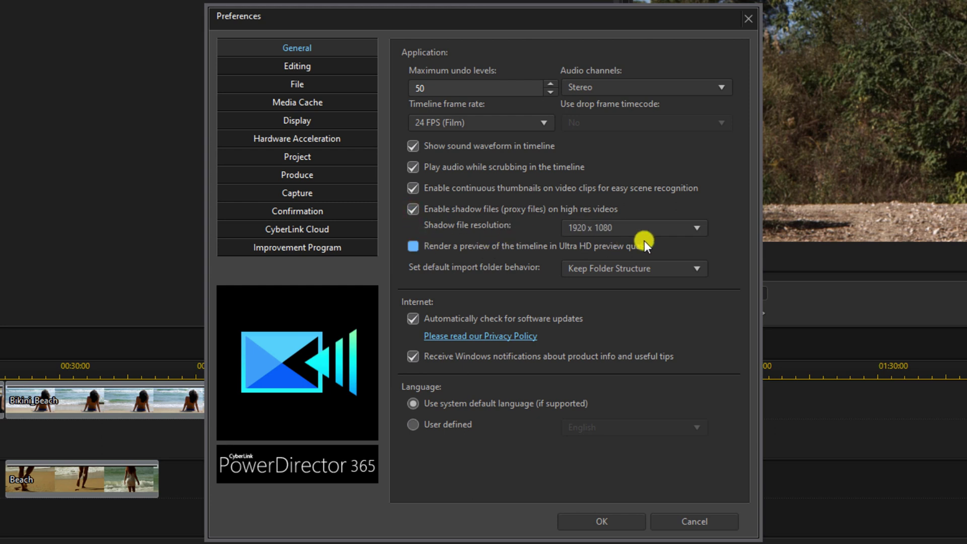
{"action": "left_click", "coordinate": [690, 226]}
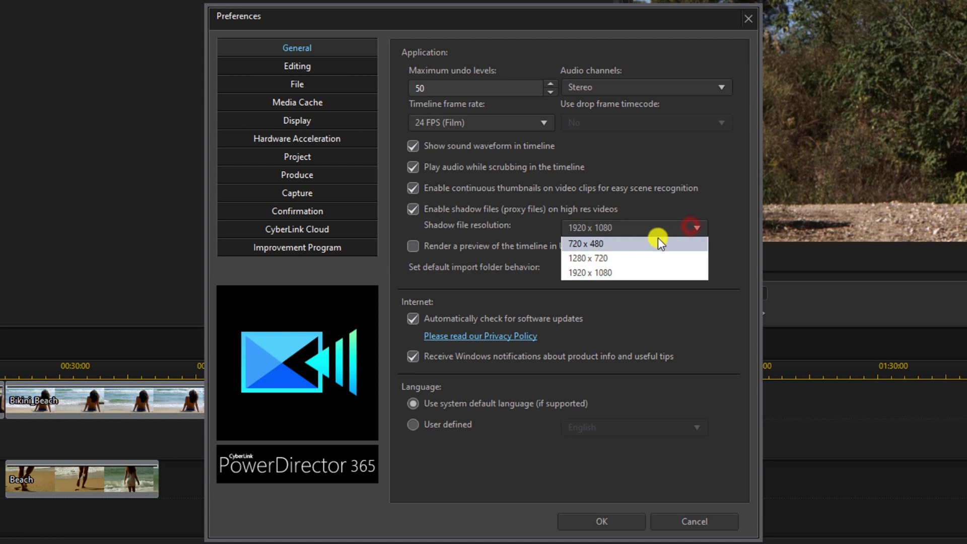
{"action": "left_click", "coordinate": [643, 241]}
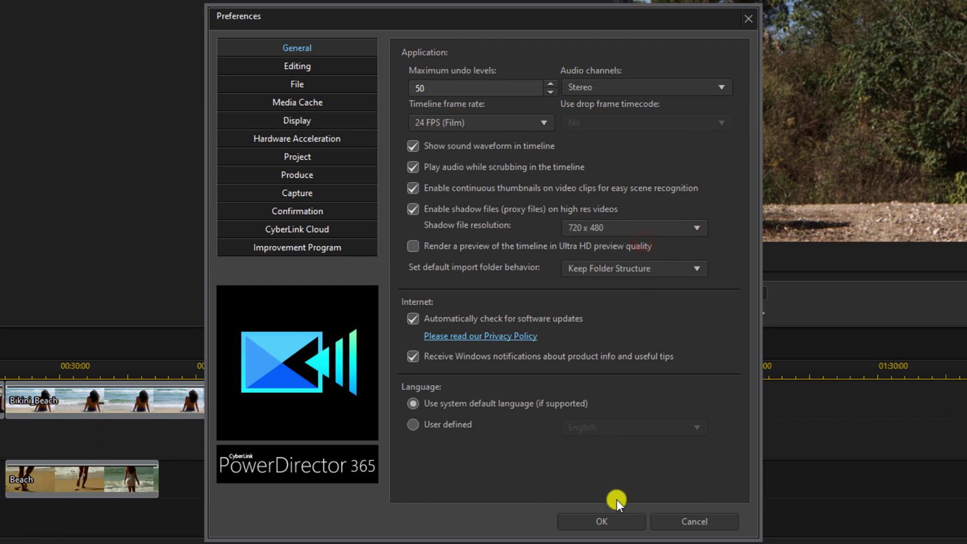
{"action": "left_click", "coordinate": [601, 521]}
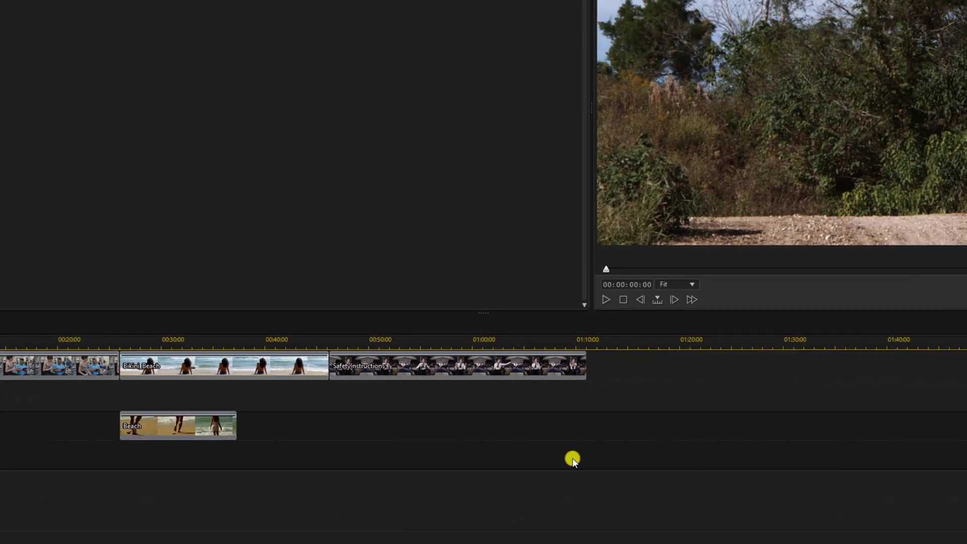